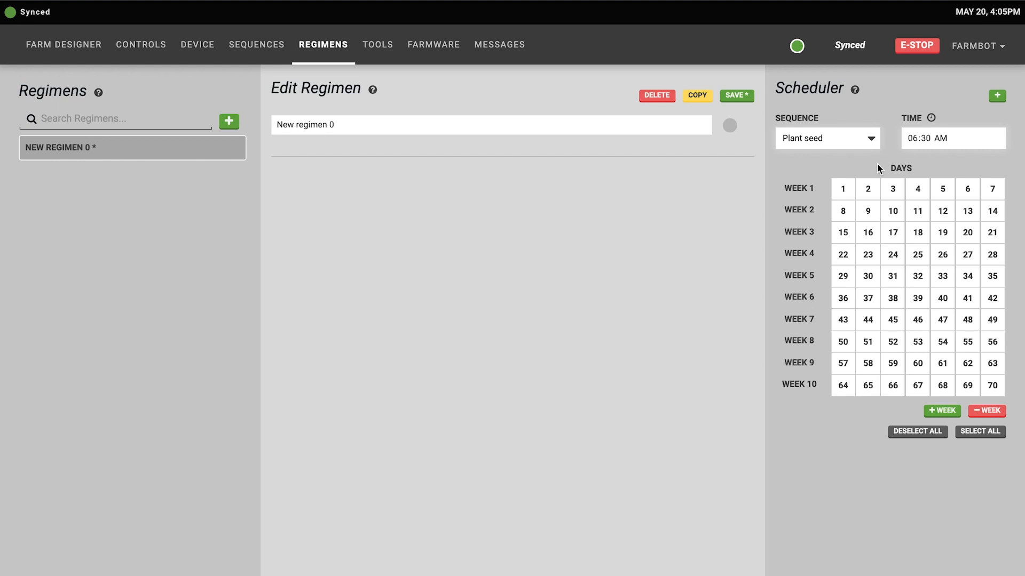
# - Add the Plant seed sequence to day 1 at 06:30 AM and set the regimen's location to Spinach (400, 200, 0)
pyautogui.click(845, 189)
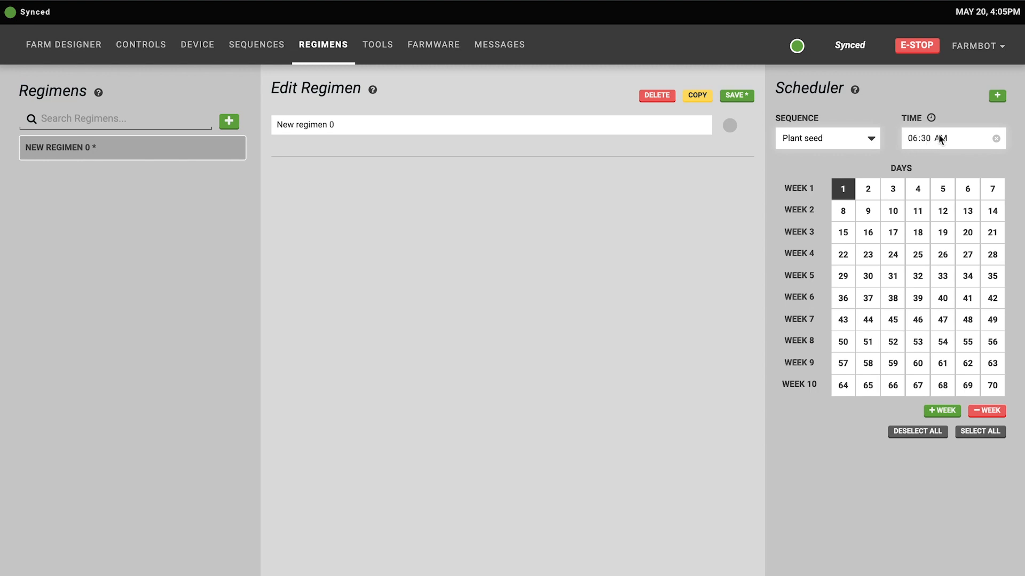
pyautogui.click(997, 97)
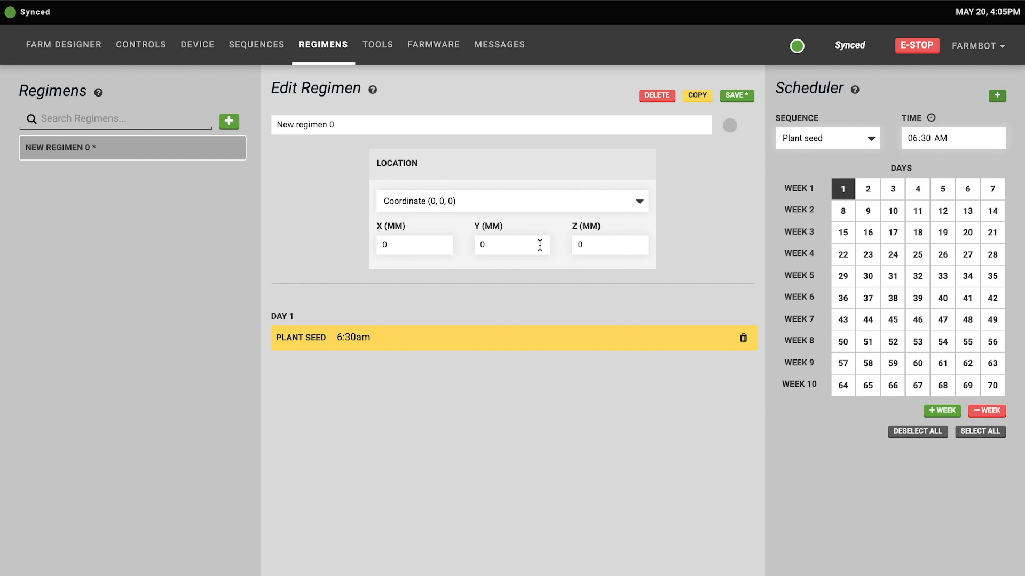
pyautogui.click(499, 207)
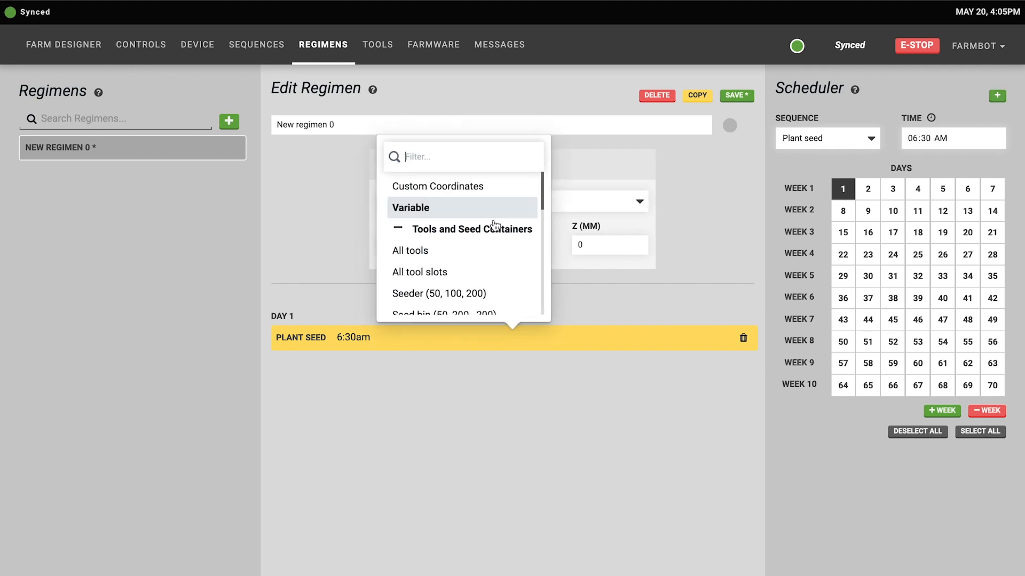
pyautogui.scroll(-5, 469, 290)
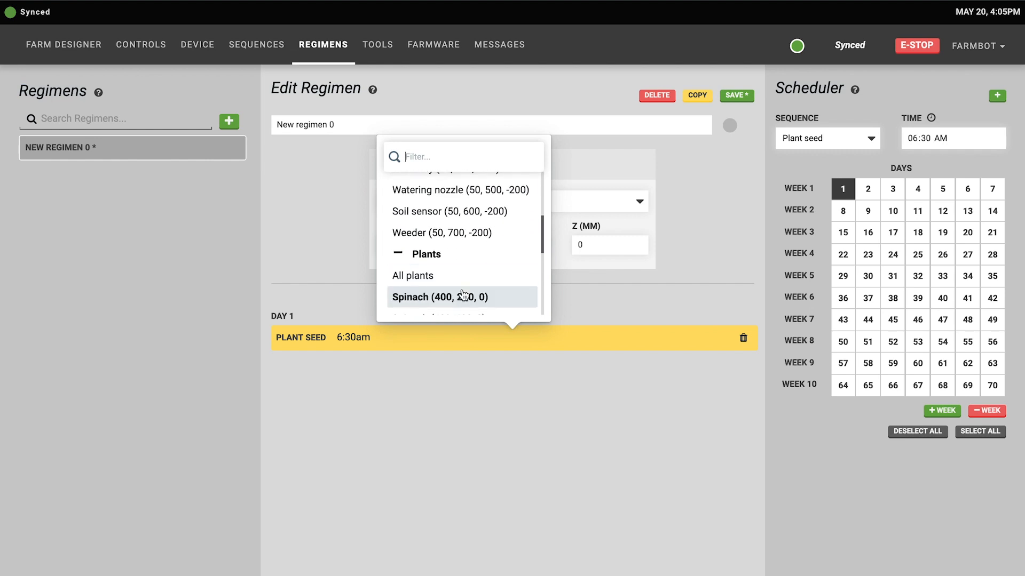
pyautogui.click(469, 290)
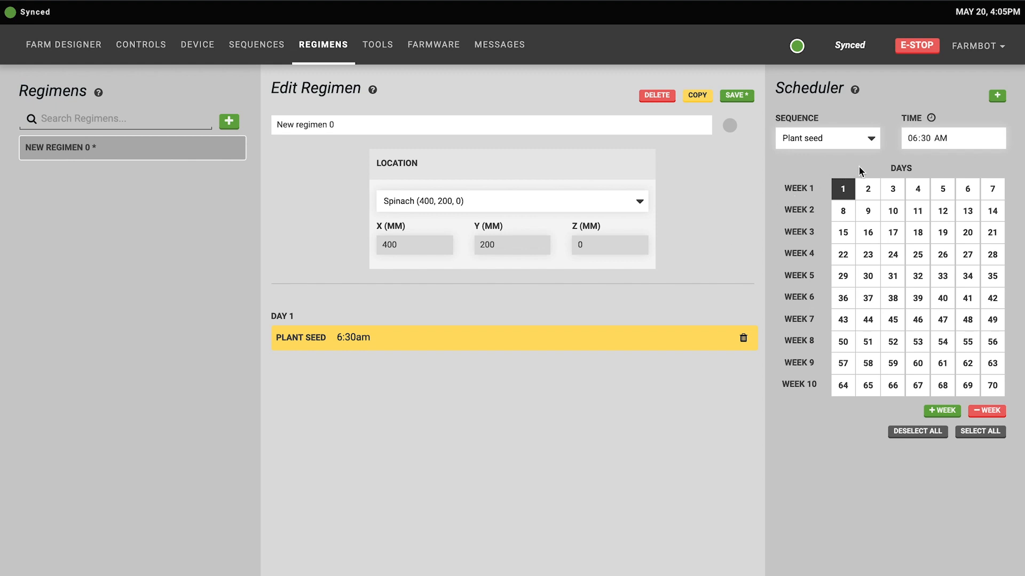
# - Add the Light water sequence at 07:00 AM to days 1 through 7 and delete its day 1 entry
pyautogui.click(852, 141)
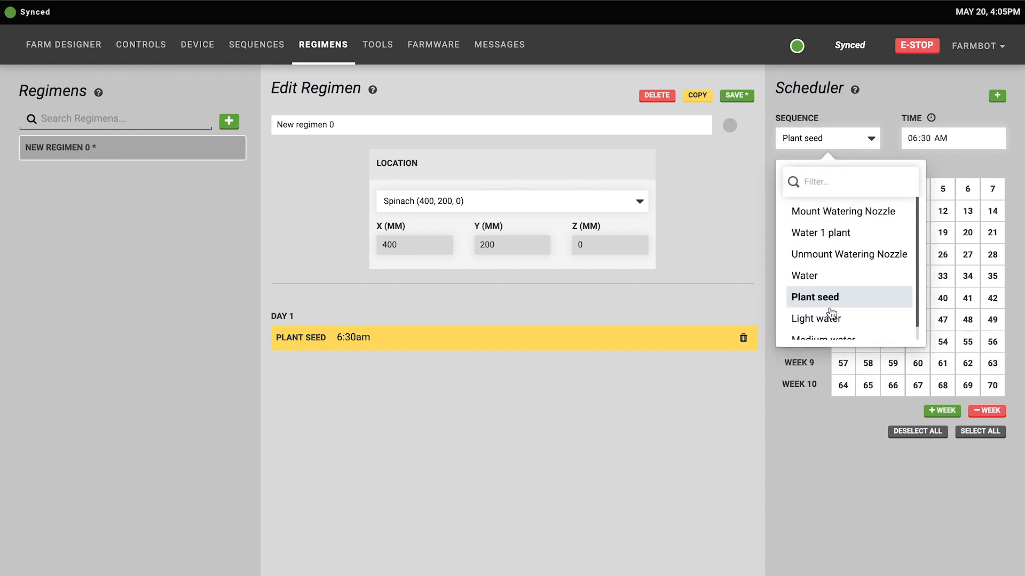
pyautogui.click(829, 318)
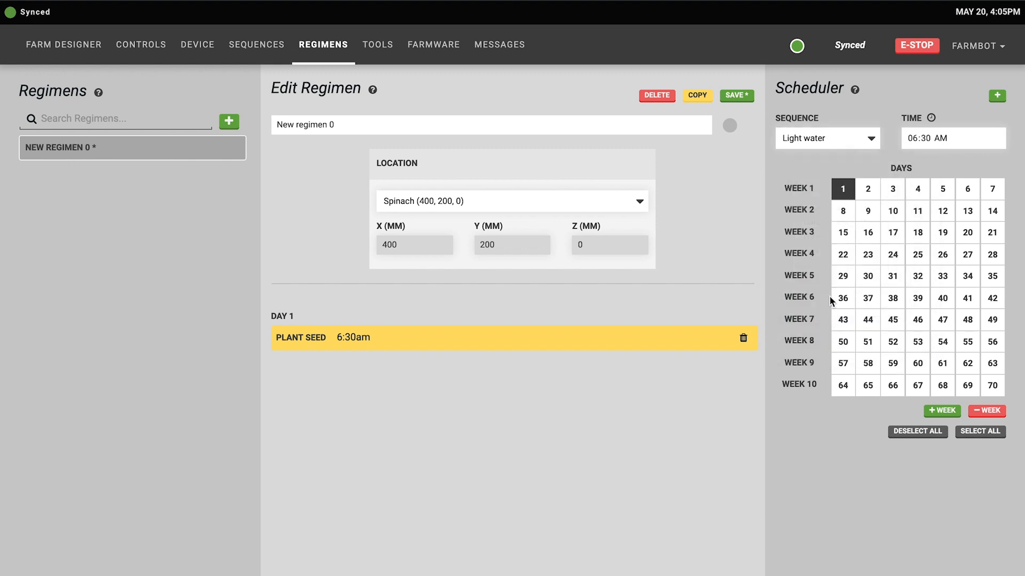
pyautogui.click(868, 193)
pyautogui.click(893, 191)
pyautogui.click(918, 191)
pyautogui.click(944, 193)
pyautogui.click(970, 191)
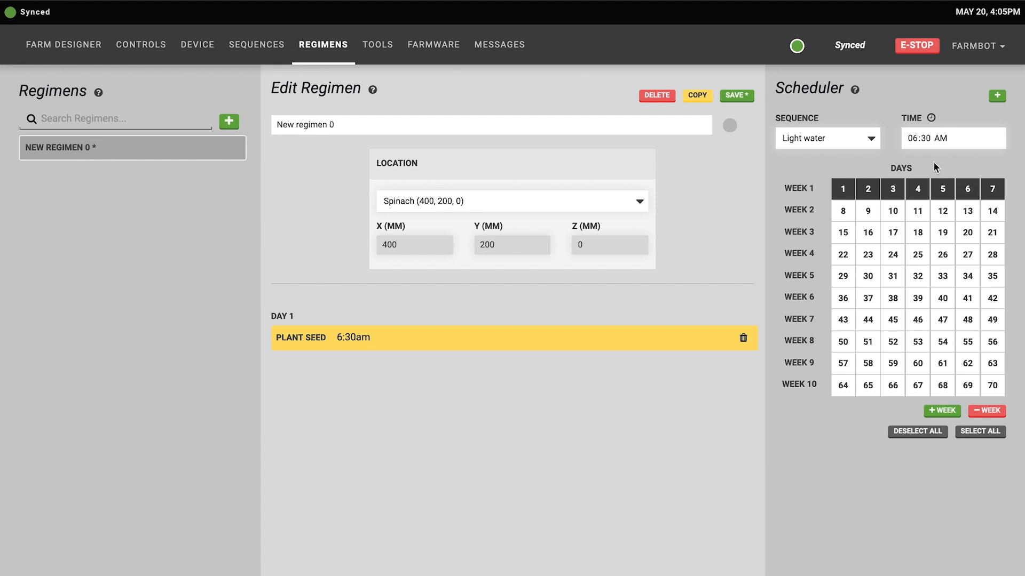
pyautogui.click(912, 139)
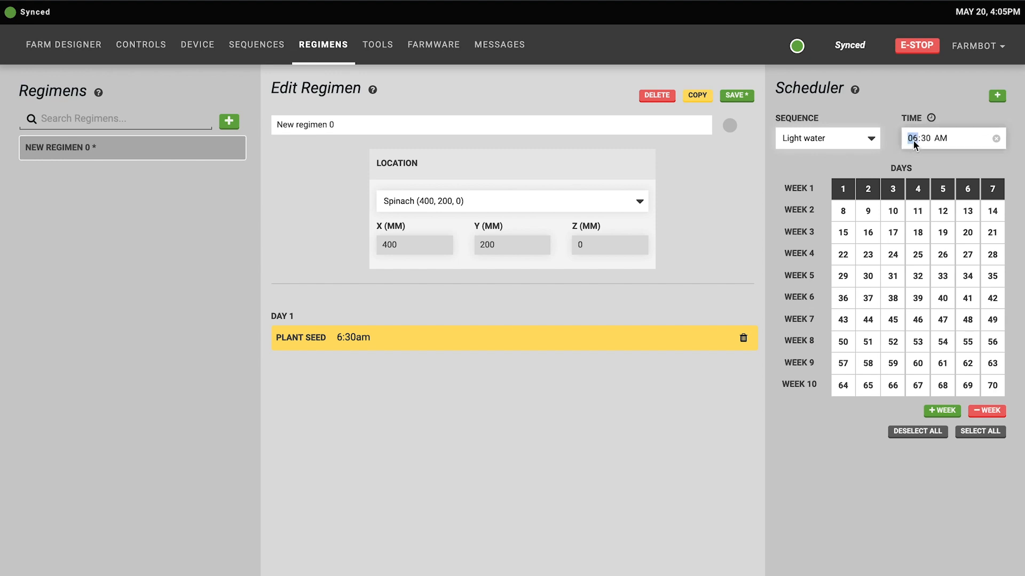
pyautogui.write('00')
pyautogui.click(997, 97)
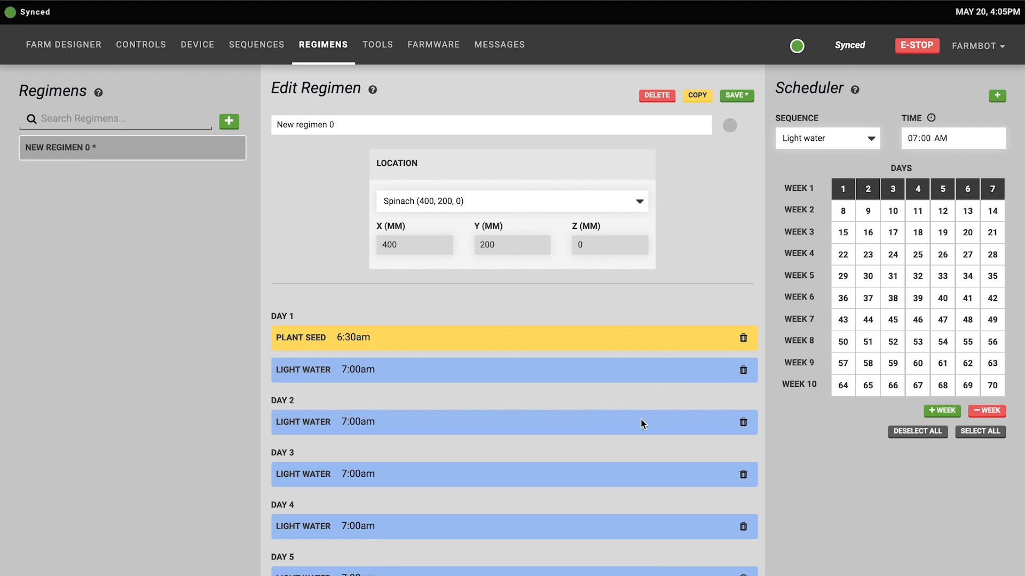
pyautogui.click(743, 371)
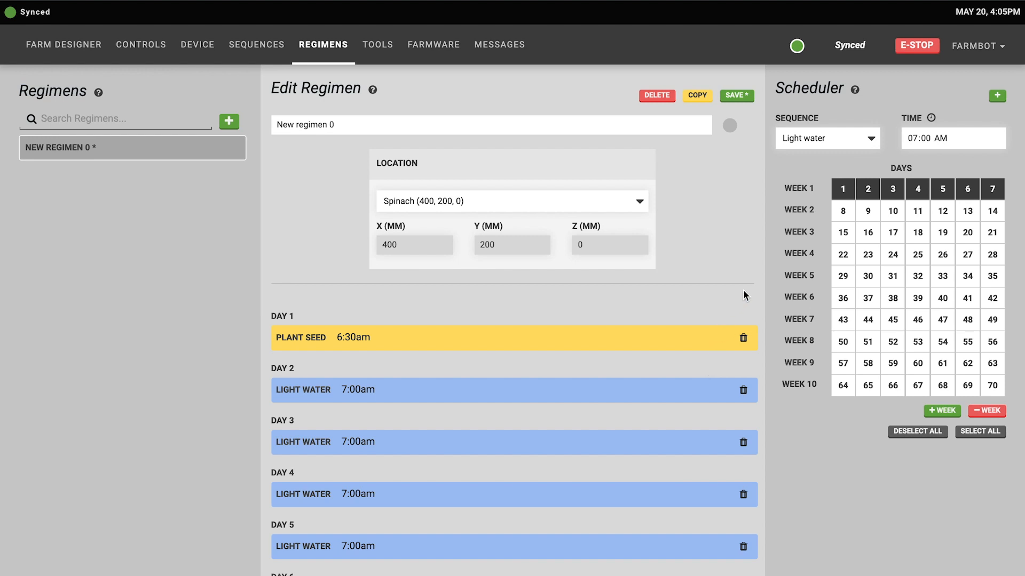
# - Clear the selection of all week 1 days in the scheduler
pyautogui.click(842, 193)
pyautogui.click(867, 192)
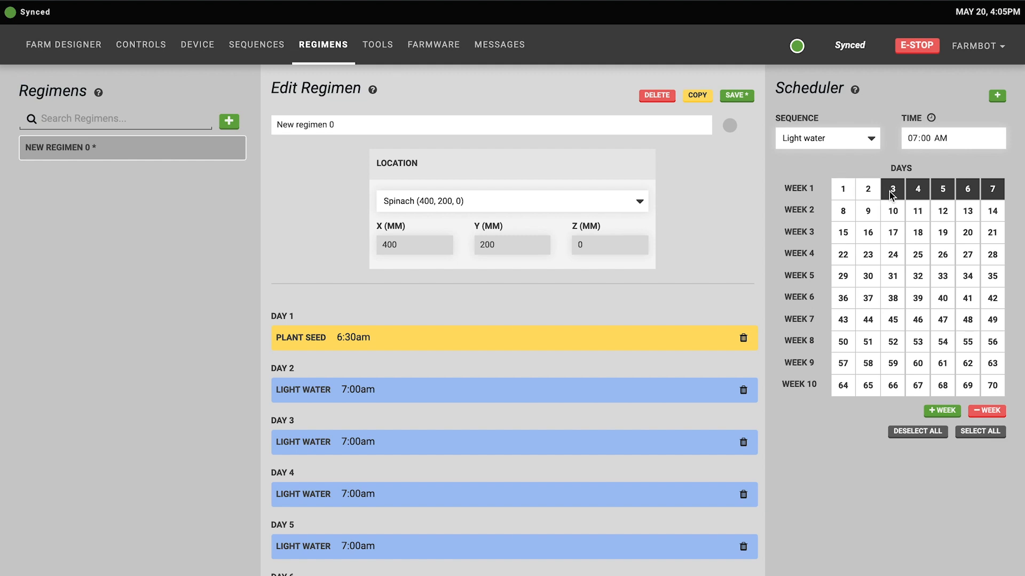
pyautogui.click(891, 194)
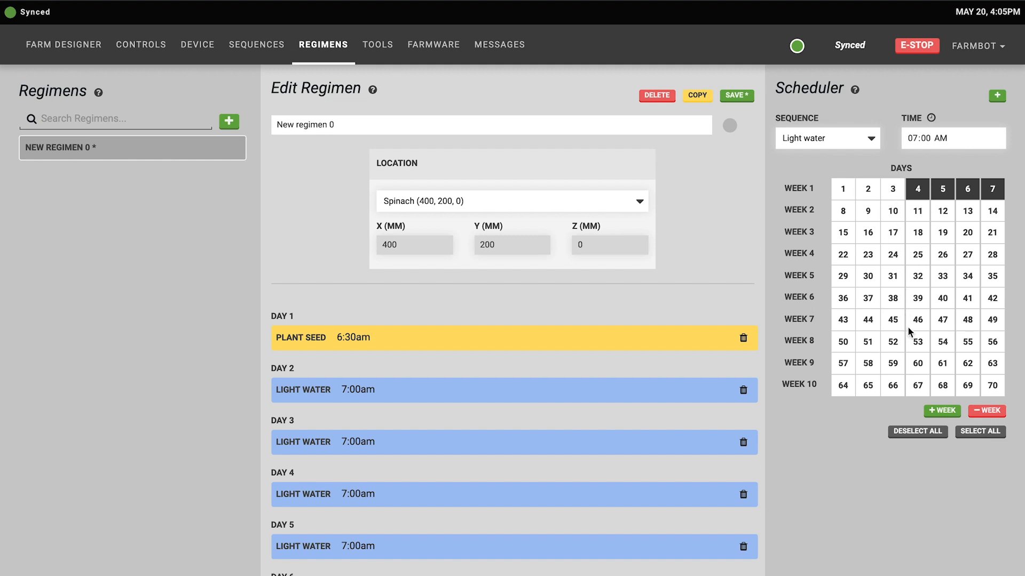
pyautogui.click(916, 441)
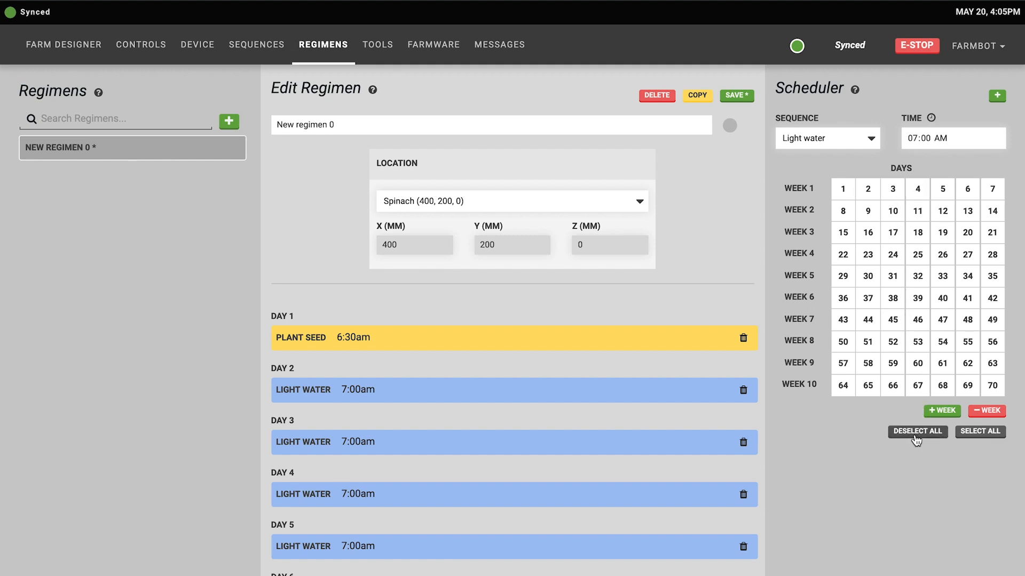
# - Add the Medium water sequence at 07:00 AM to every day of weeks 2 through 4, days 8 to 28
pyautogui.click(843, 213)
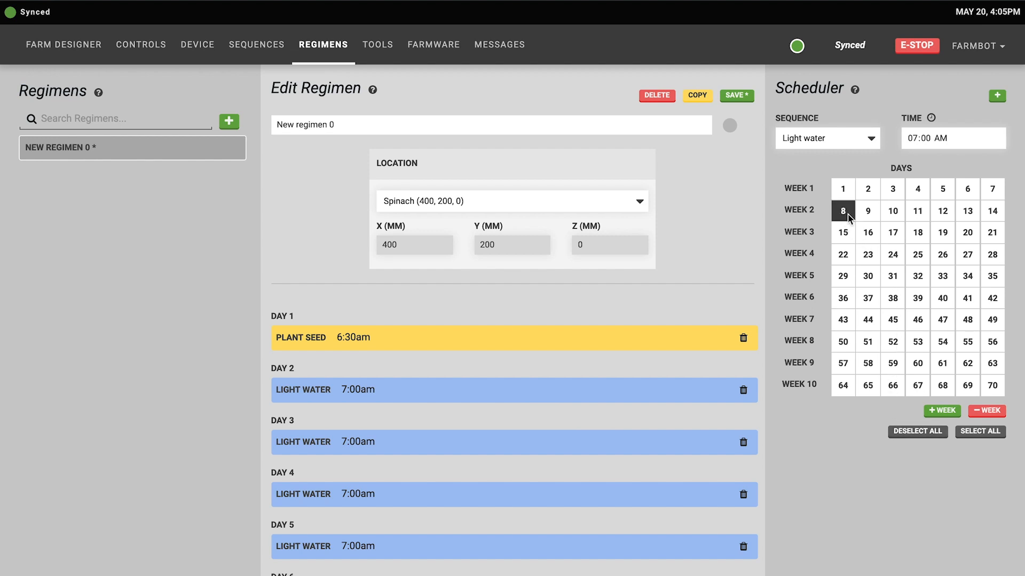
pyautogui.click(868, 214)
pyautogui.click(894, 214)
pyautogui.click(924, 216)
pyautogui.click(944, 214)
pyautogui.click(969, 214)
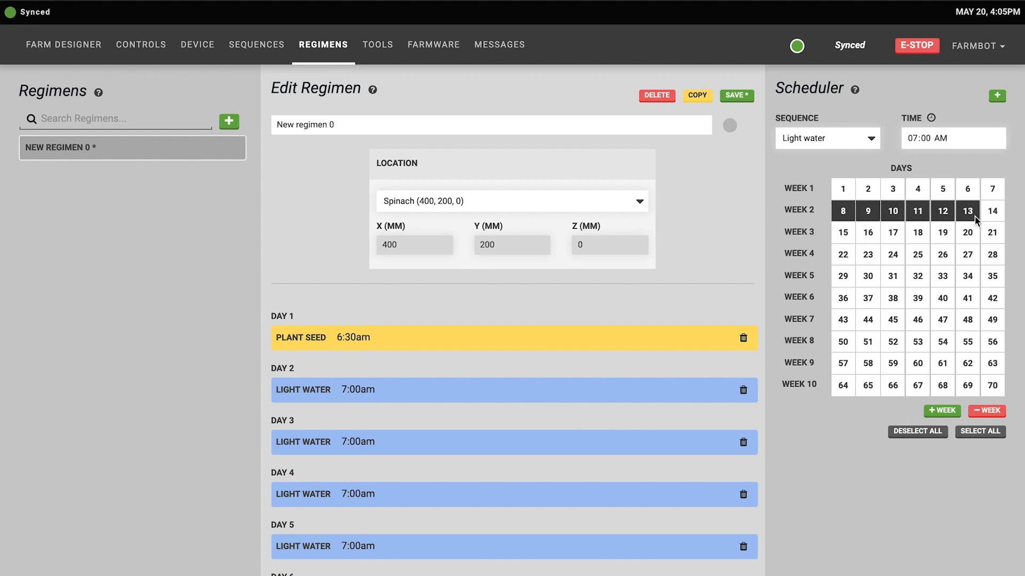
pyautogui.click(993, 214)
pyautogui.click(992, 235)
pyautogui.click(970, 239)
pyautogui.click(942, 237)
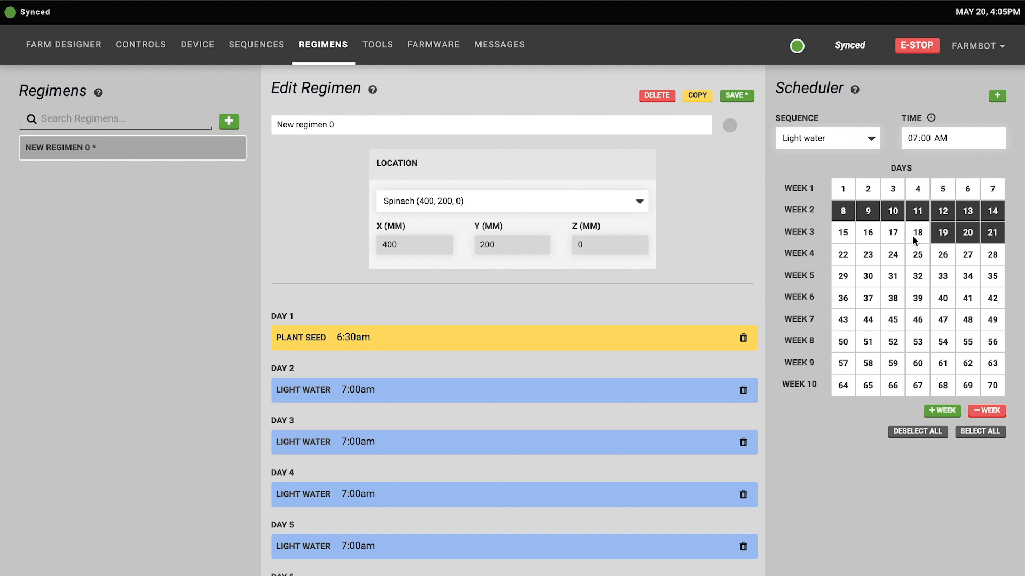
pyautogui.click(918, 237)
pyautogui.click(893, 237)
pyautogui.click(867, 238)
pyautogui.click(846, 236)
pyautogui.click(847, 258)
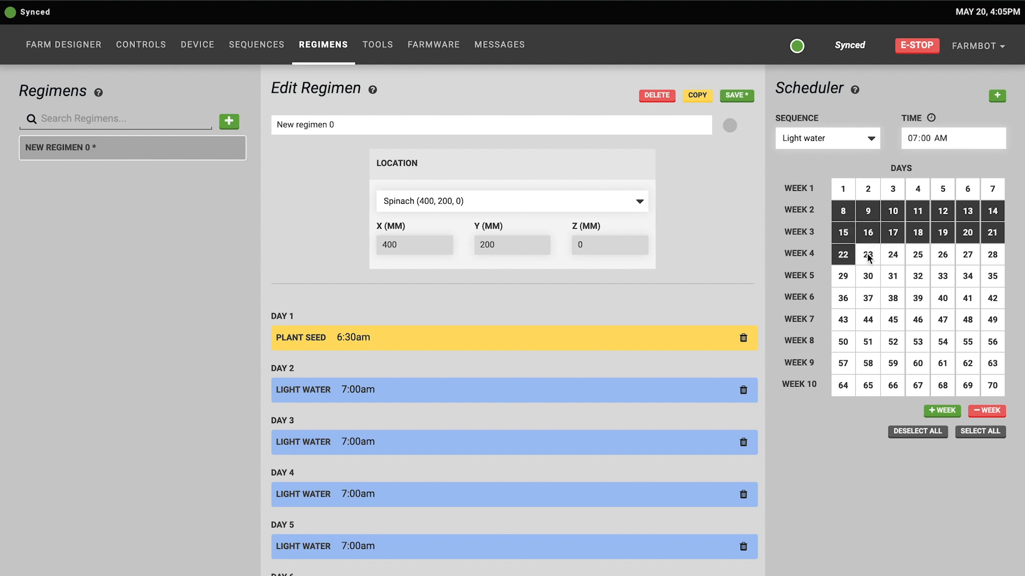
pyautogui.click(870, 259)
pyautogui.click(898, 260)
pyautogui.click(921, 260)
pyautogui.click(941, 259)
pyautogui.click(965, 260)
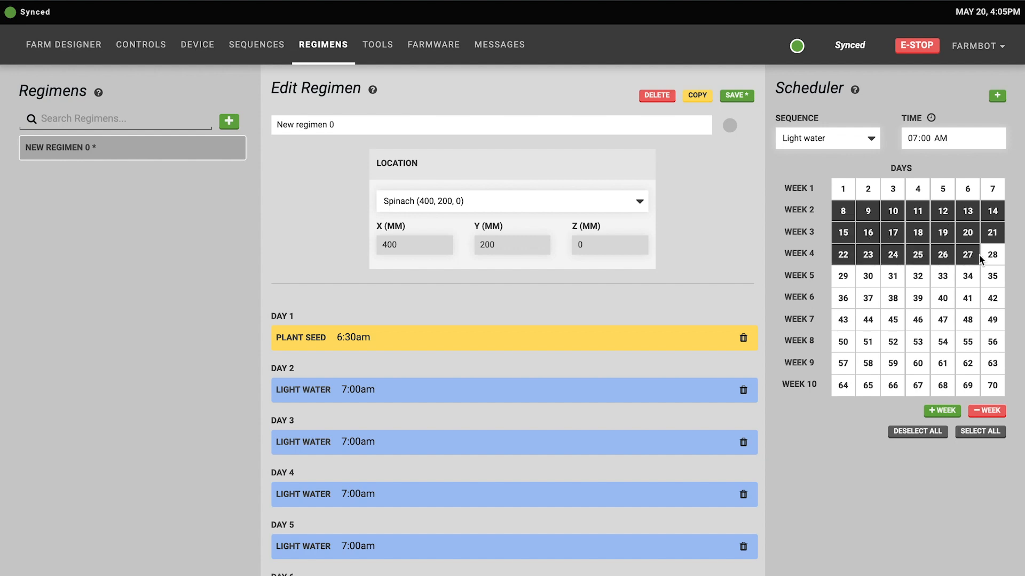
pyautogui.click(991, 261)
pyautogui.click(832, 143)
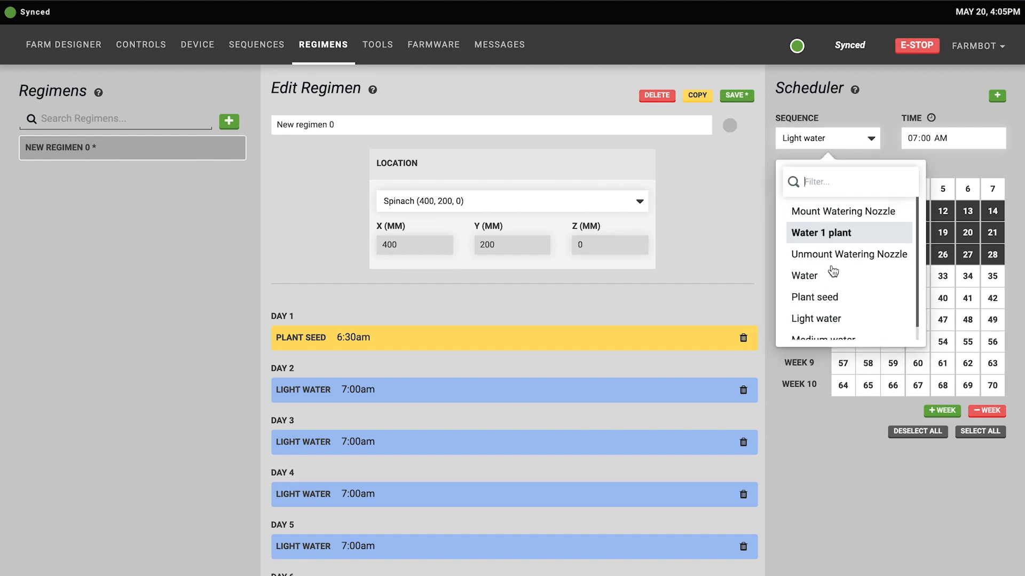
pyautogui.click(830, 324)
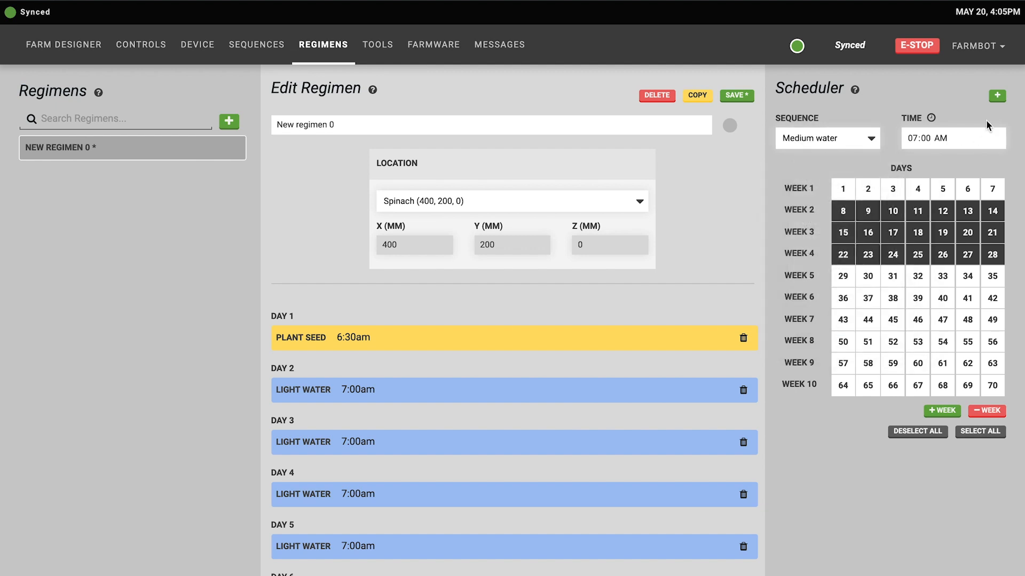
pyautogui.click(997, 97)
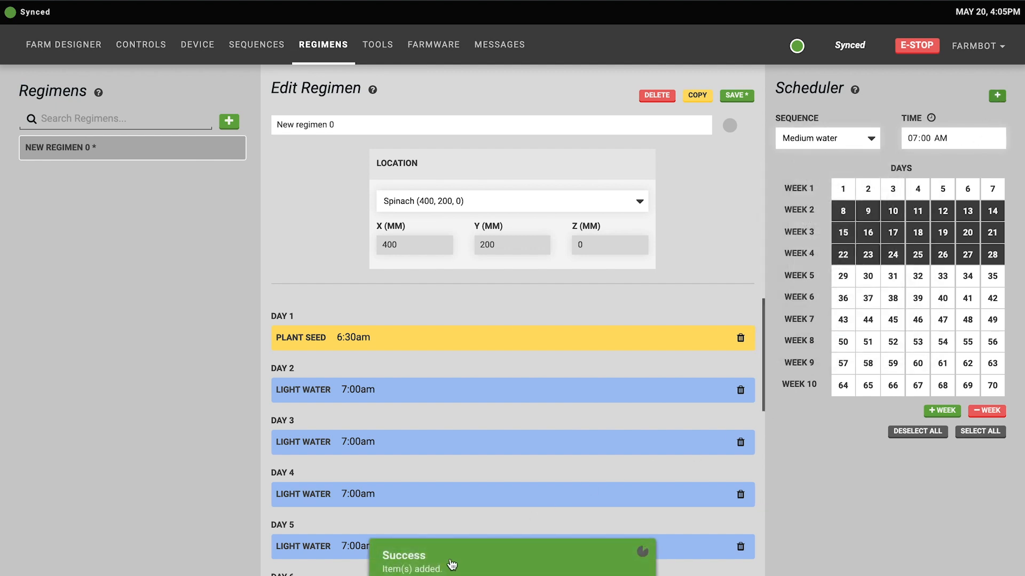
pyautogui.scroll(-4, 601, 463)
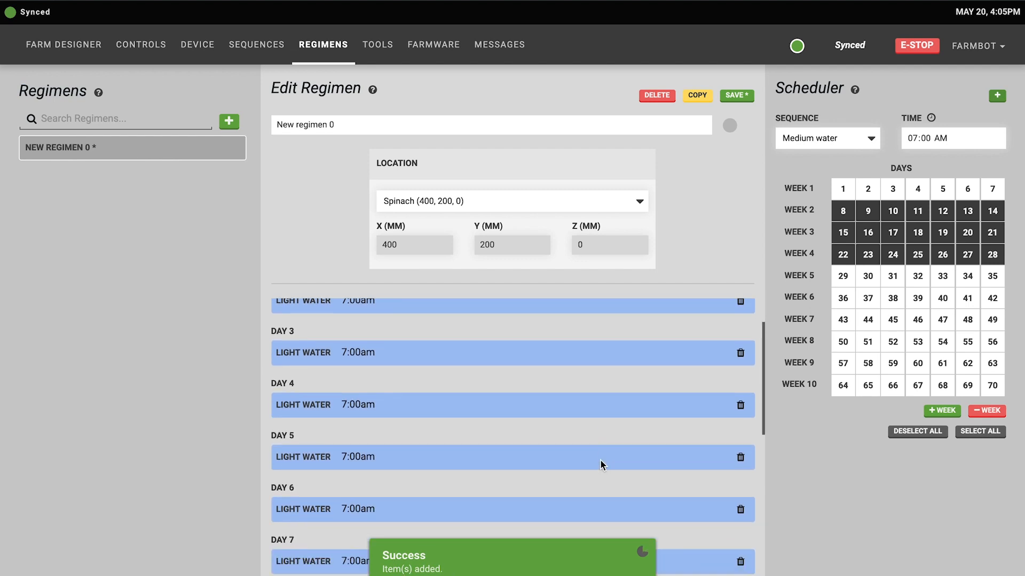
pyautogui.scroll(-4, 602, 465)
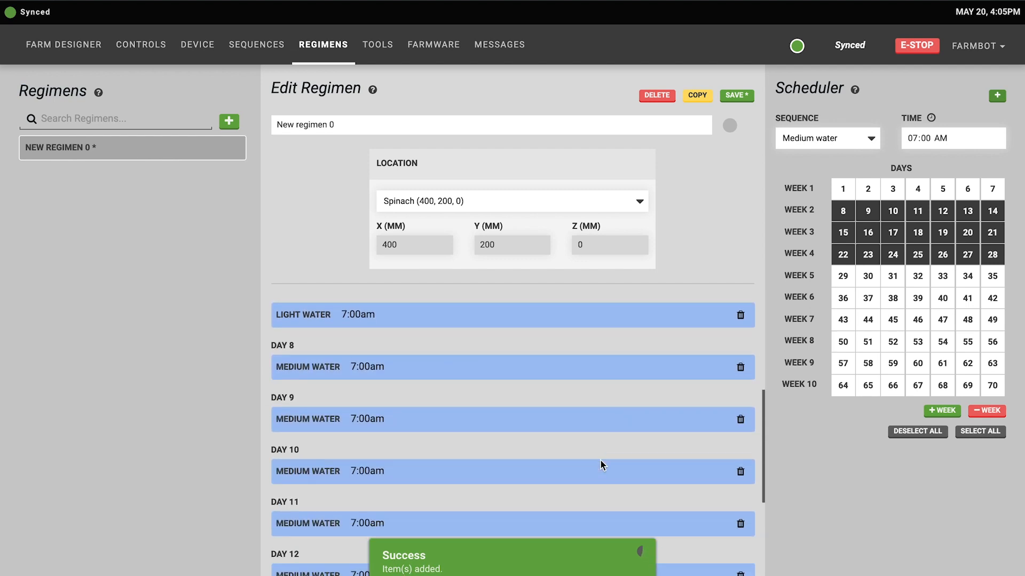
pyautogui.scroll(-4, 601, 465)
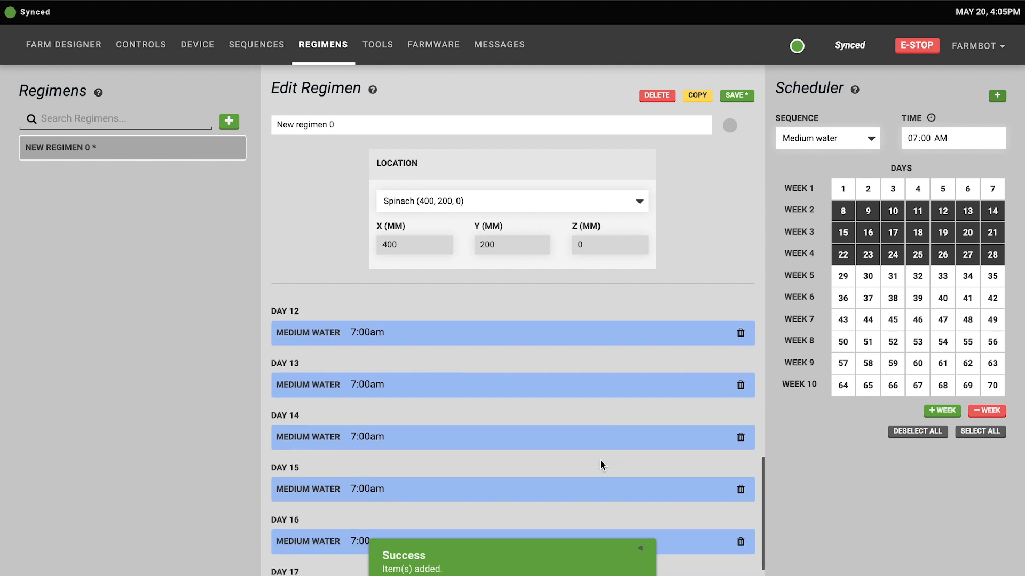
pyautogui.scroll(7, 601, 464)
pyautogui.scroll(5, 601, 464)
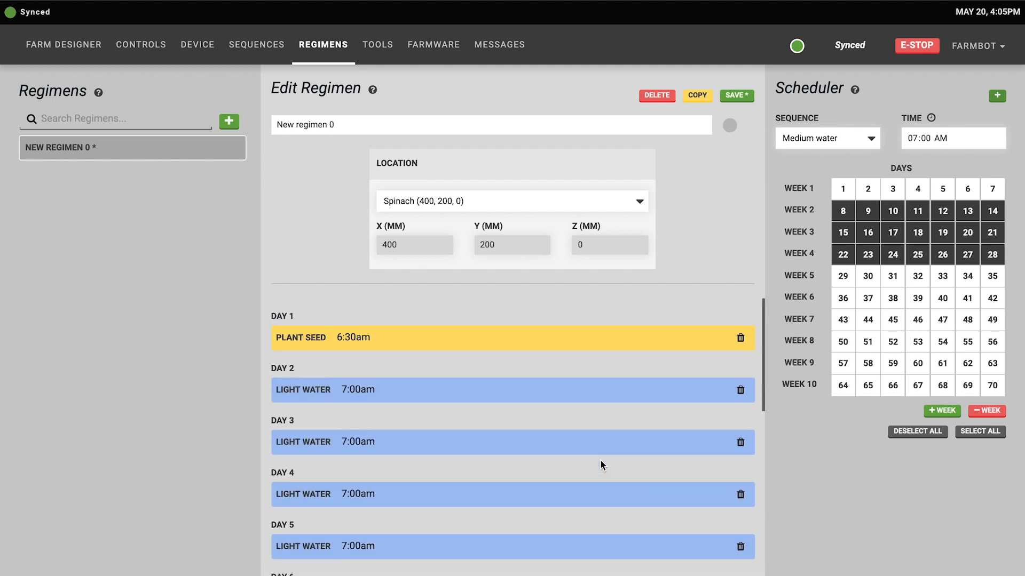
# - Rename the regimen to "My cool regimen", colour it yellow and save it
pyautogui.tripleClick(404, 125)
pyautogui.write('My cool regimen')
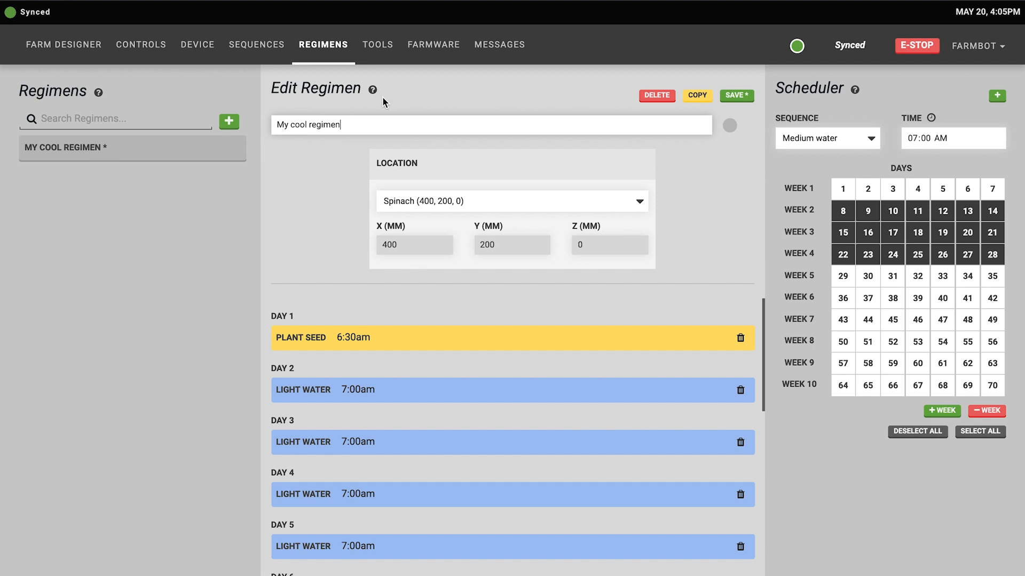
pyautogui.click(729, 125)
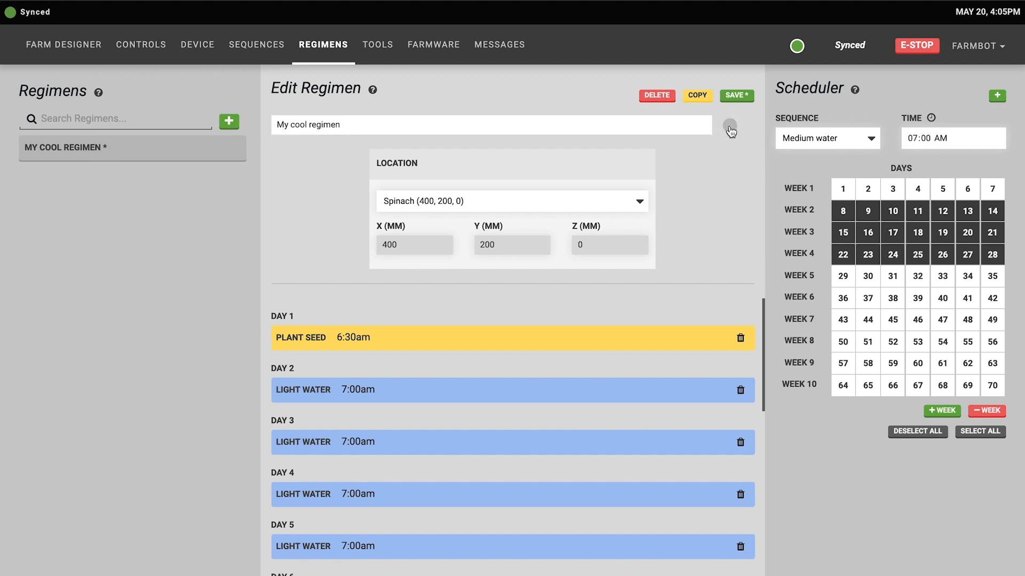
pyautogui.click(739, 159)
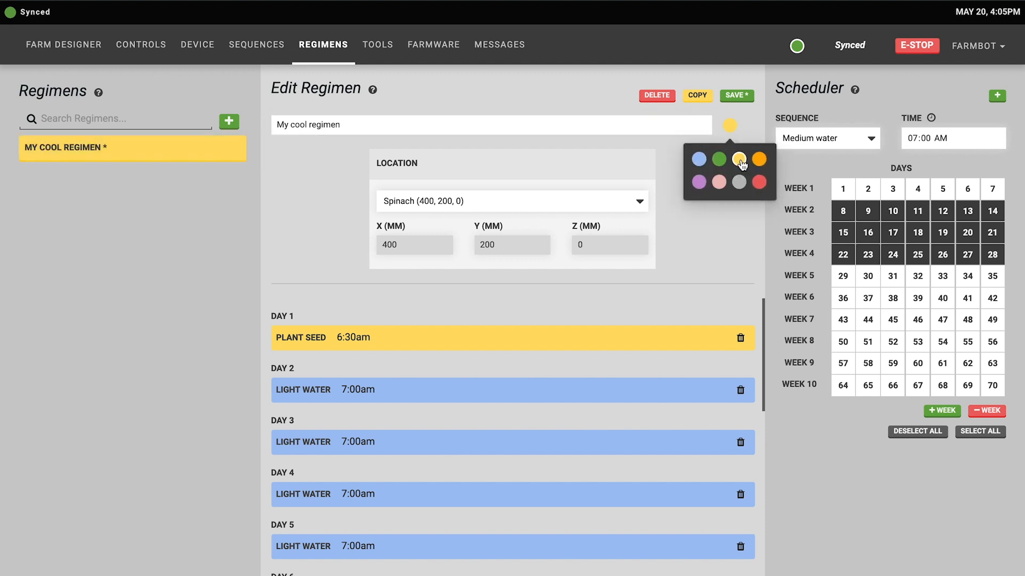
pyautogui.click(744, 97)
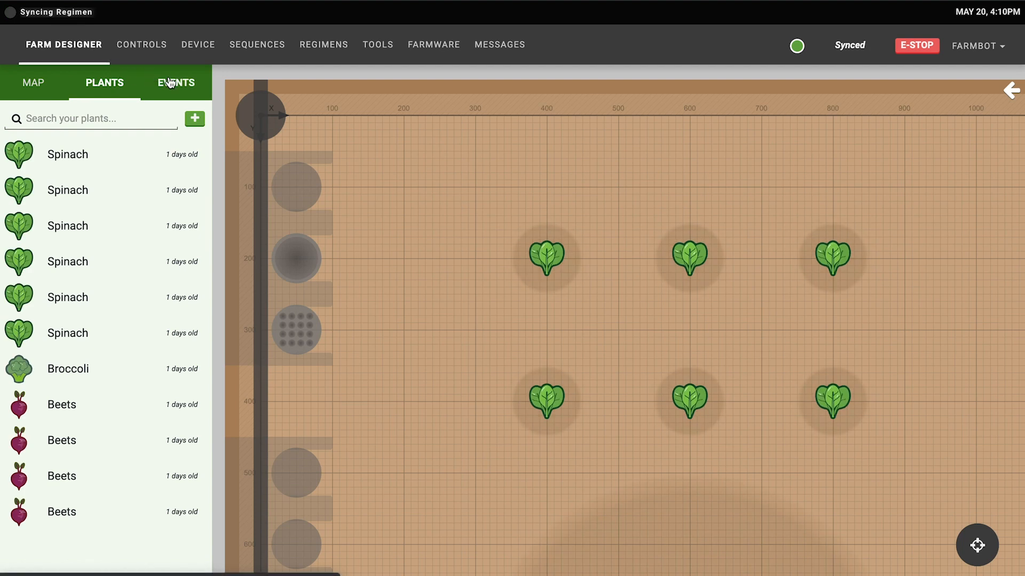
# - Set up a new event in the farm designer that runs My cool regimen starting on 05/21/2019
pyautogui.click(170, 83)
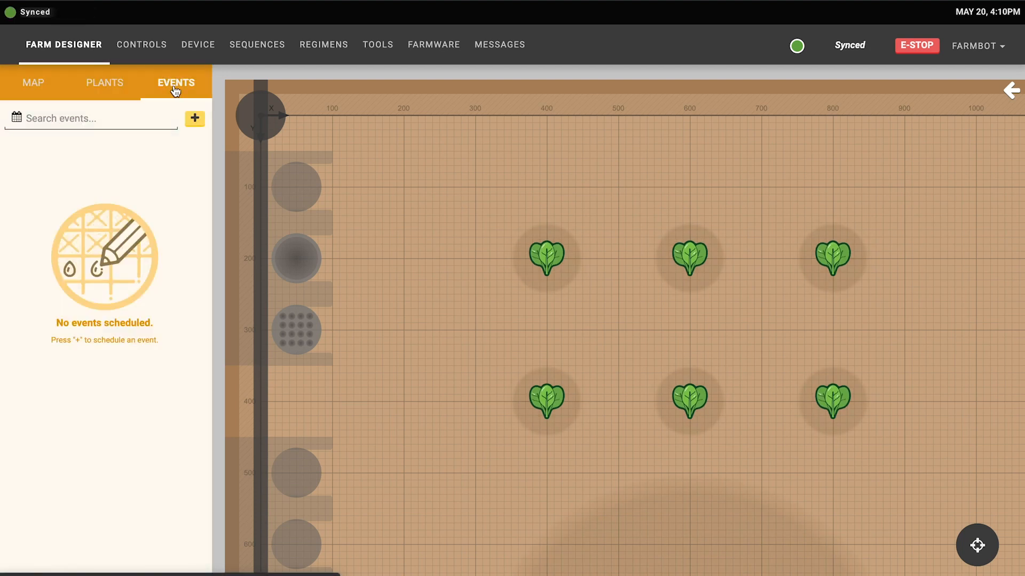
pyautogui.click(193, 119)
pyautogui.click(138, 141)
pyautogui.scroll(-3, 103, 273)
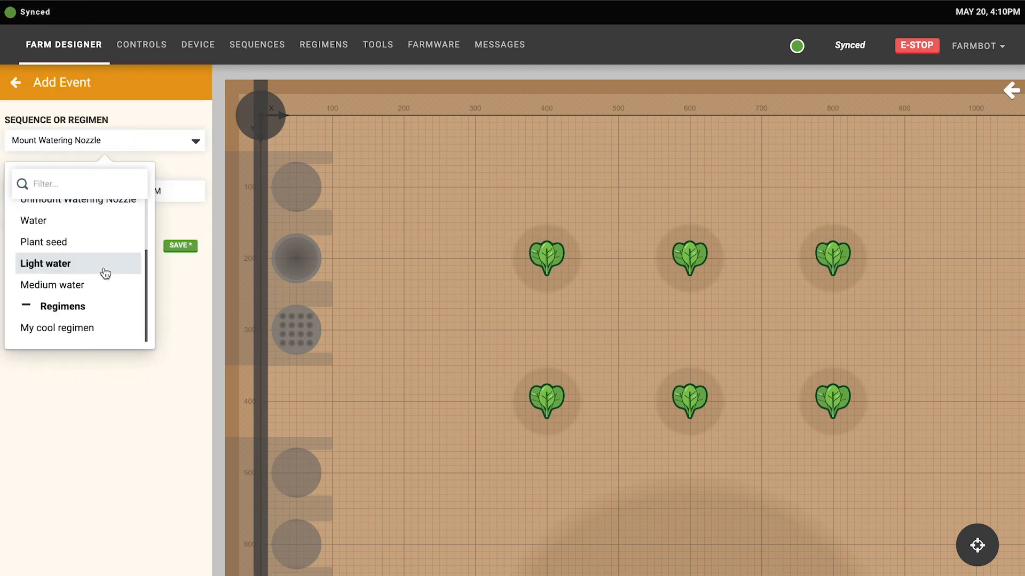
pyautogui.click(76, 330)
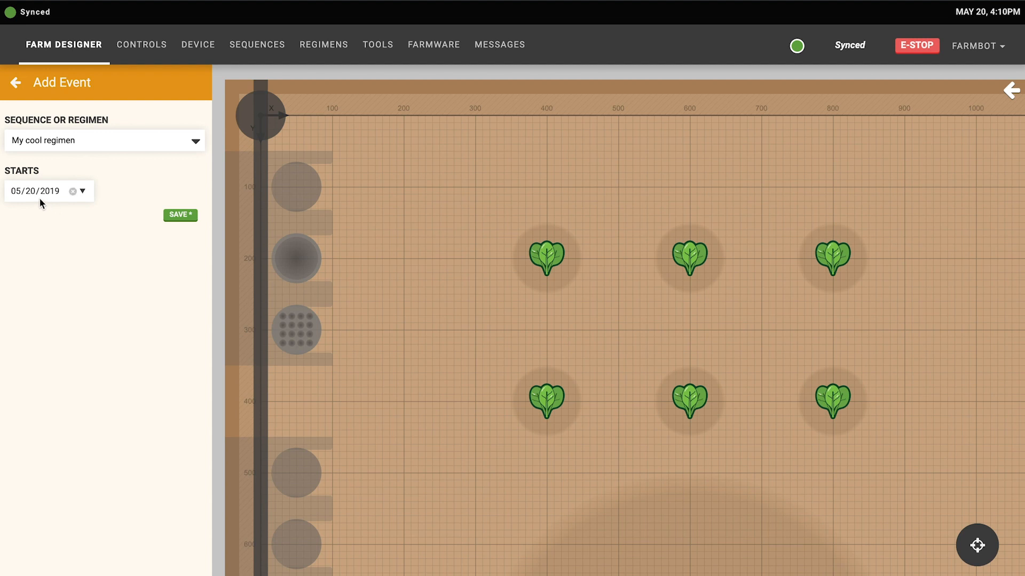
pyautogui.click(82, 191)
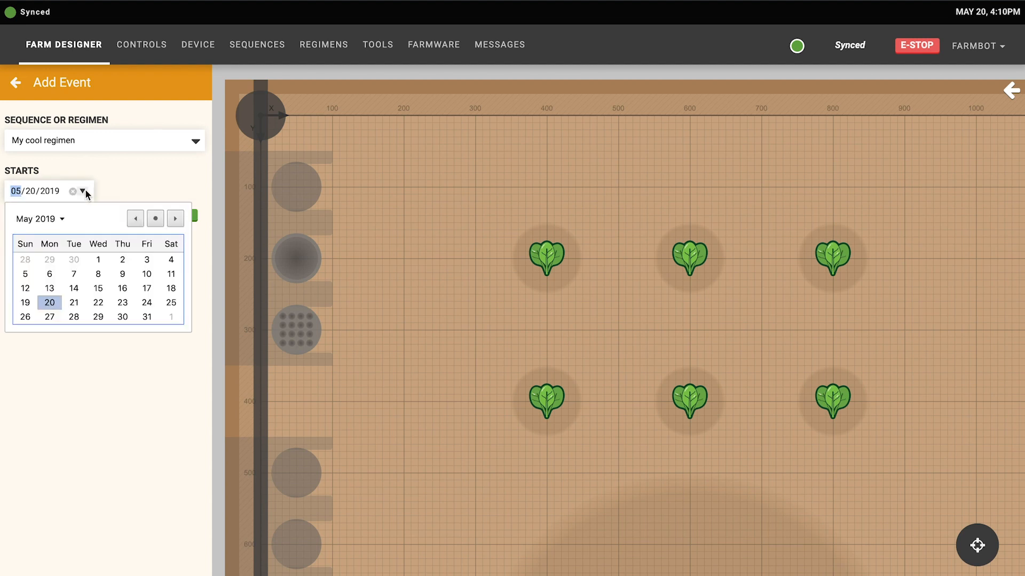
pyautogui.click(77, 306)
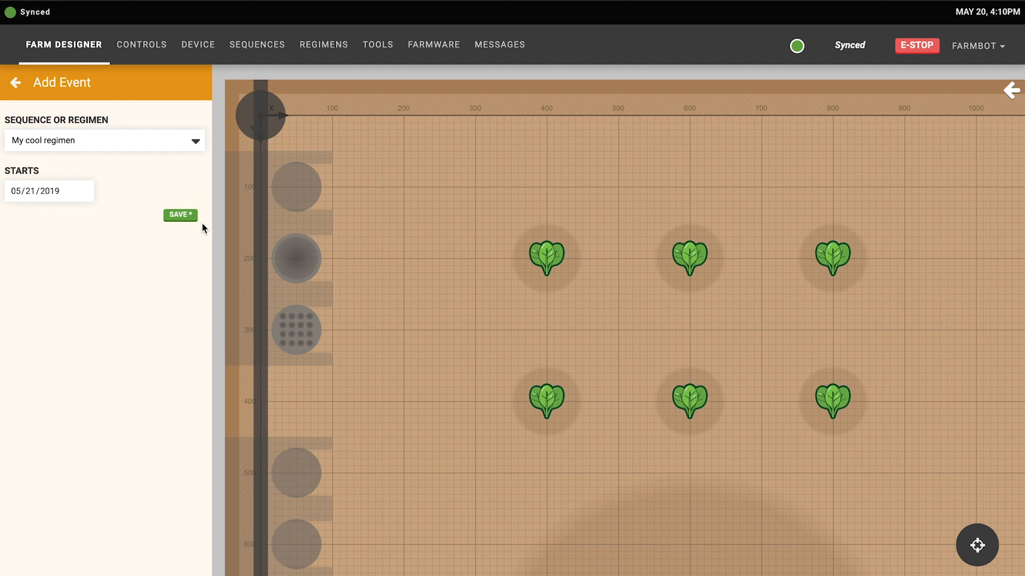
# - Save the new My cool regimen event and review its planting and watering runs in the events list
pyautogui.click(184, 216)
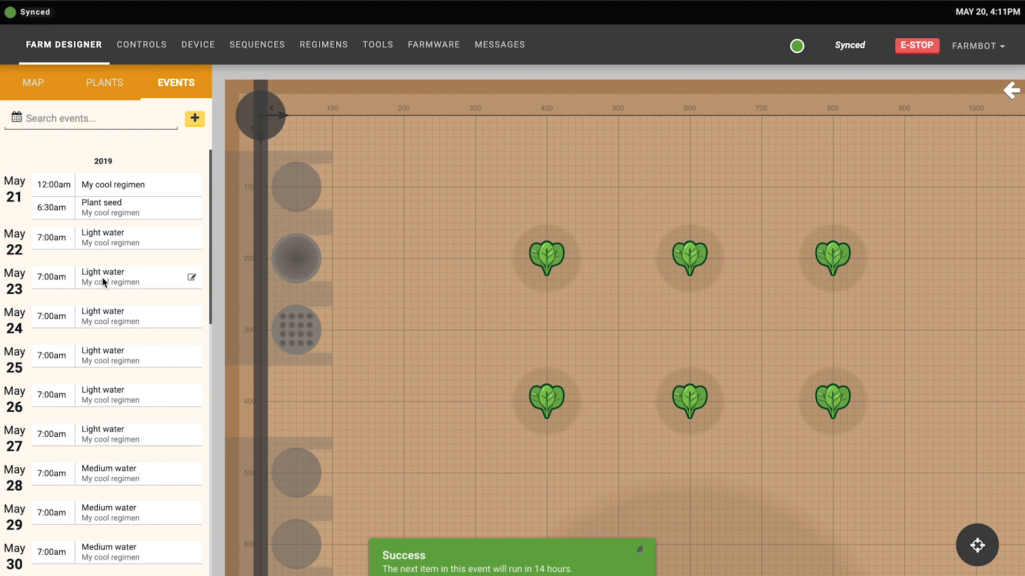
pyautogui.scroll(-3, 97, 315)
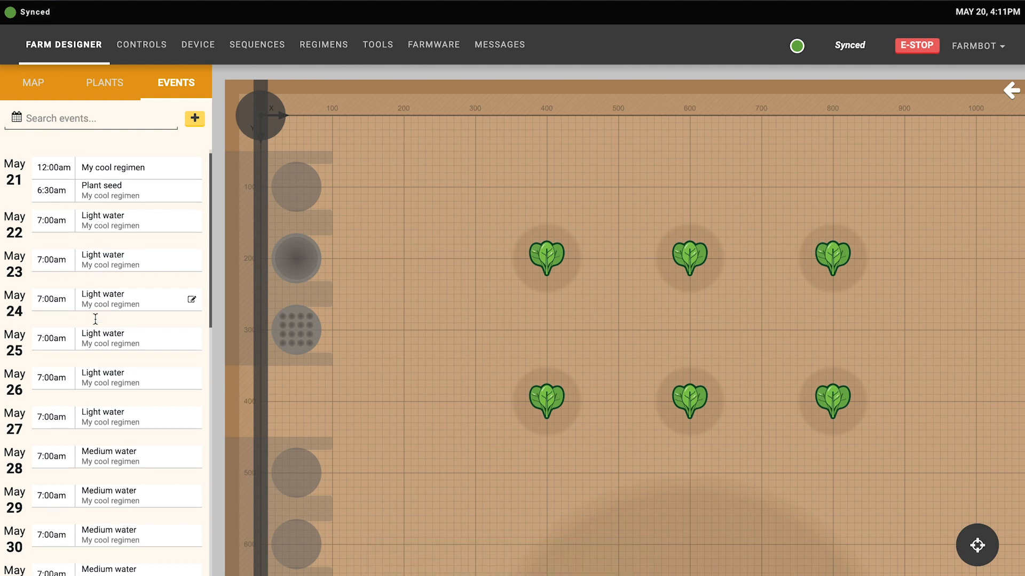
pyautogui.scroll(-4, 95, 319)
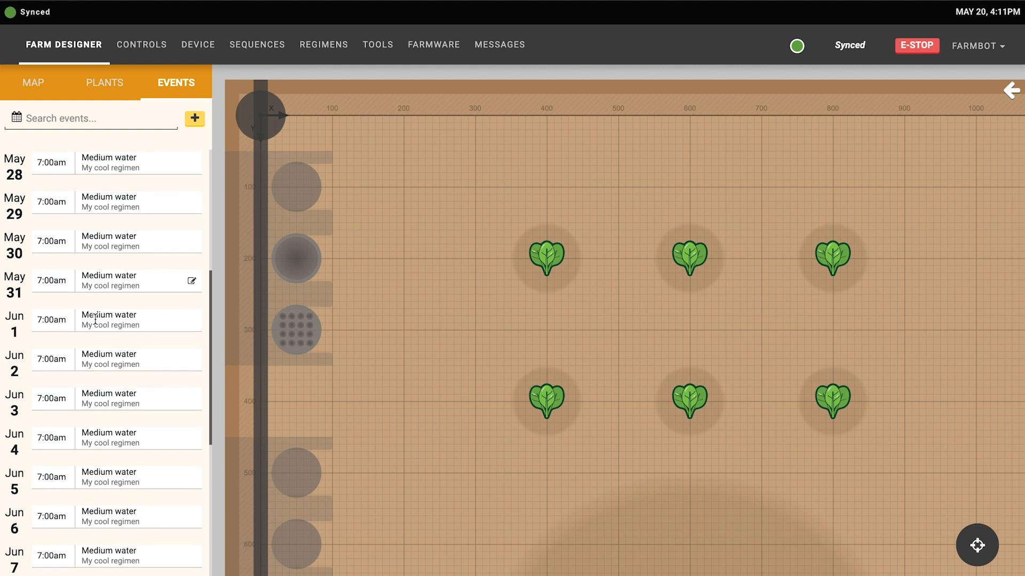
pyautogui.scroll(-4, 95, 319)
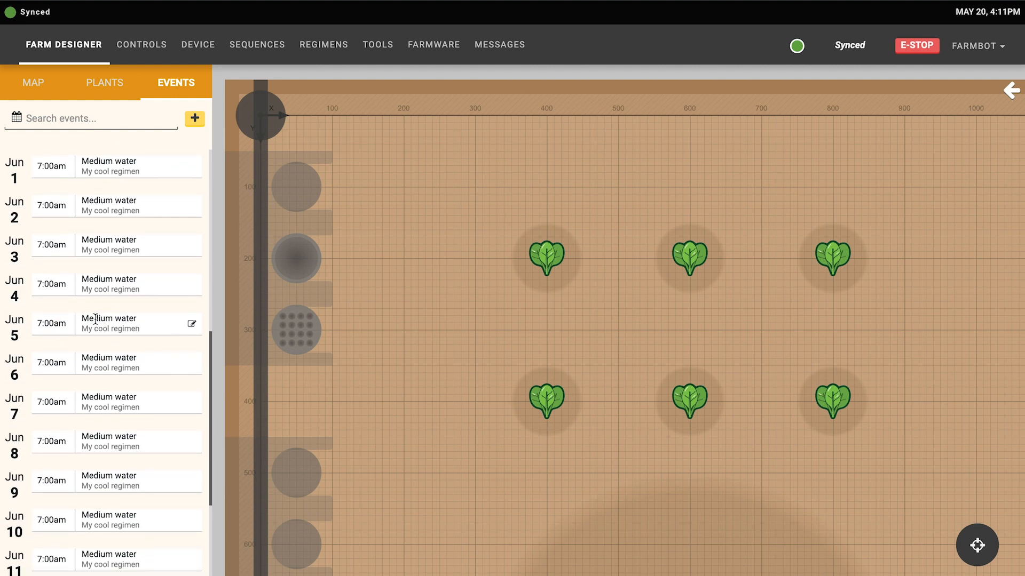
pyautogui.scroll(-4, 95, 319)
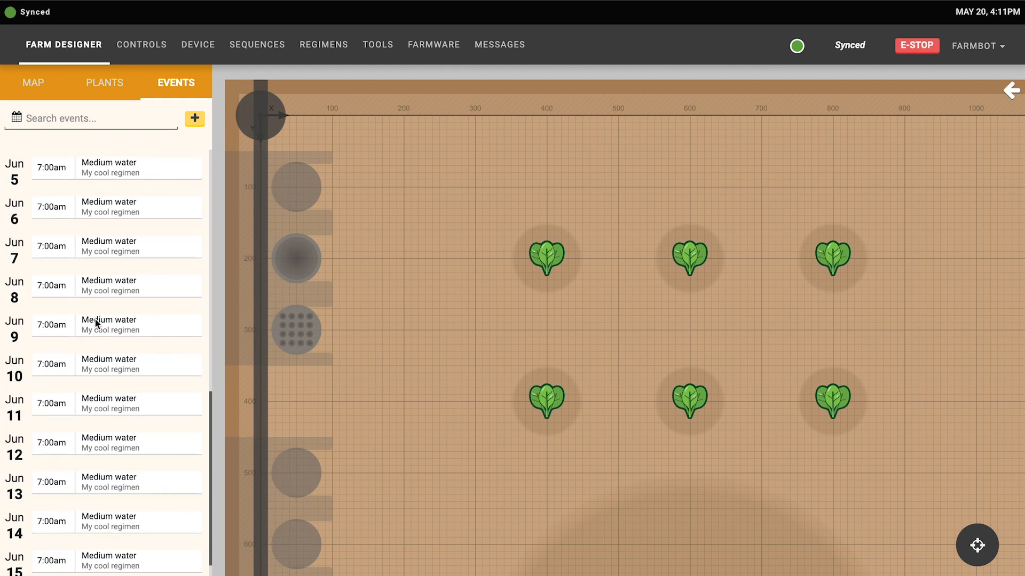
pyautogui.scroll(-1, 95, 319)
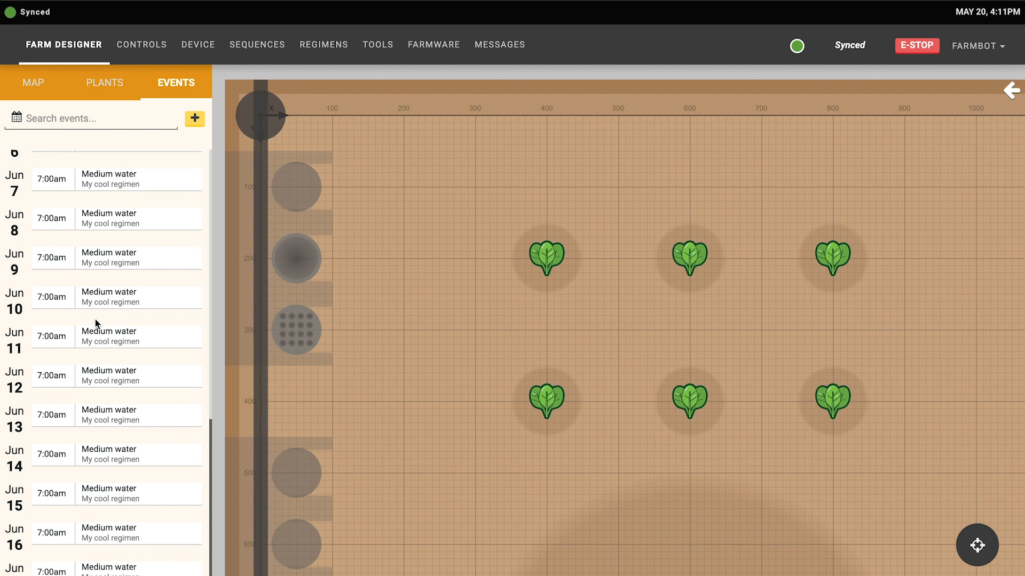
pyautogui.scroll(12, 95, 319)
pyautogui.scroll(4, 94, 318)
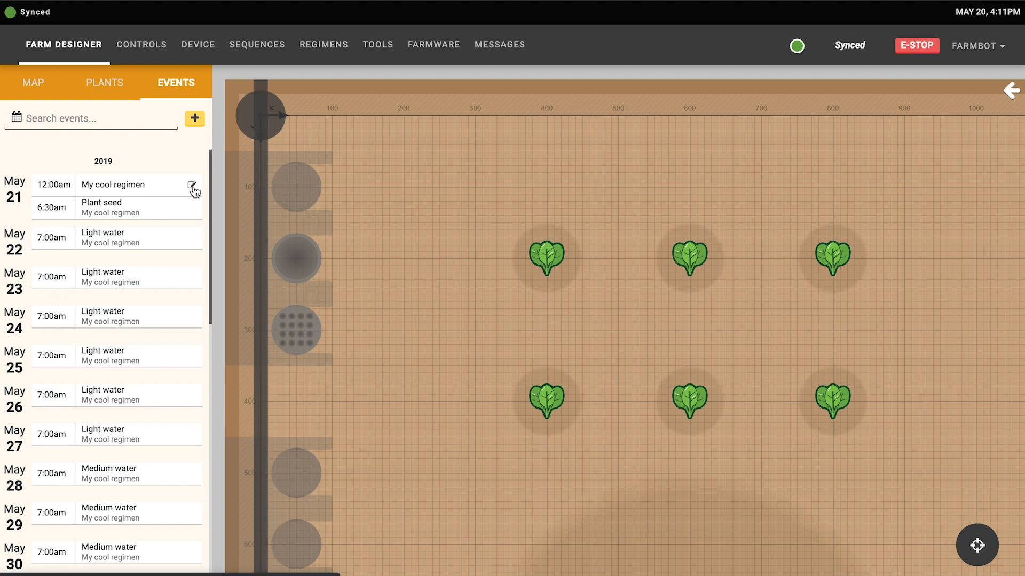
# - Edit the My cool regimen event so it starts on 05/23/2019, and save the change
pyautogui.click(192, 188)
pyautogui.click(82, 191)
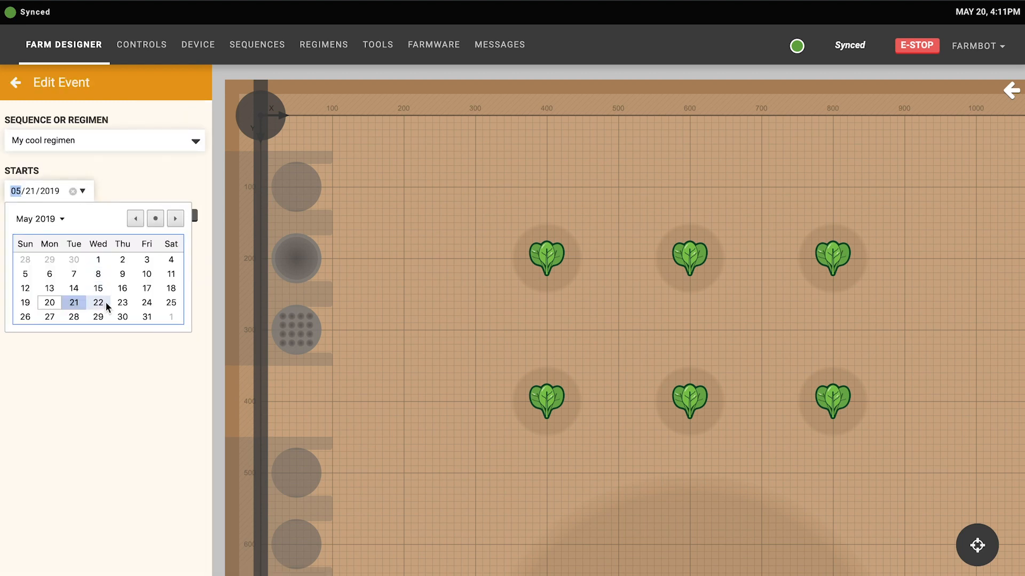
pyautogui.click(114, 302)
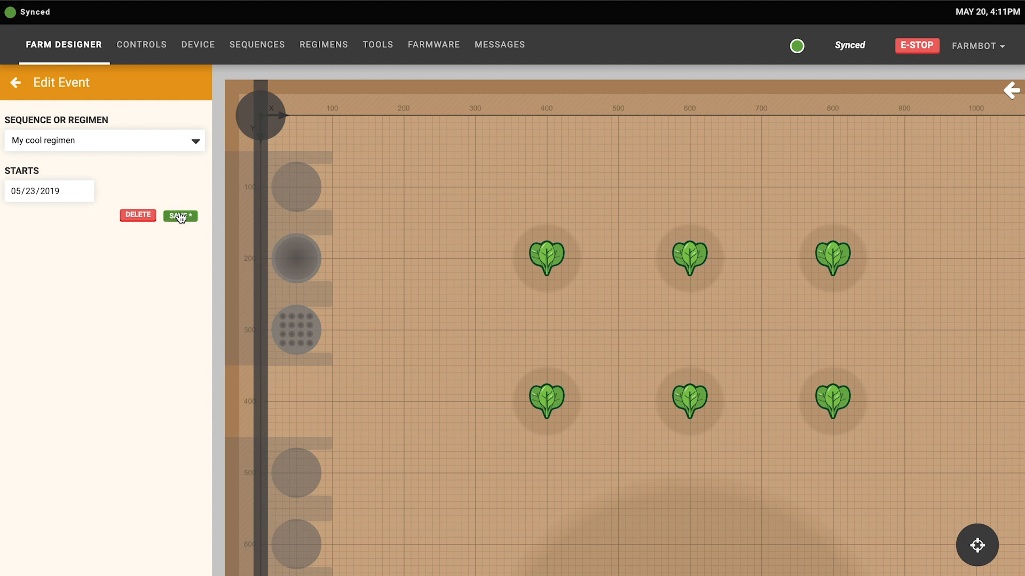
pyautogui.click(180, 217)
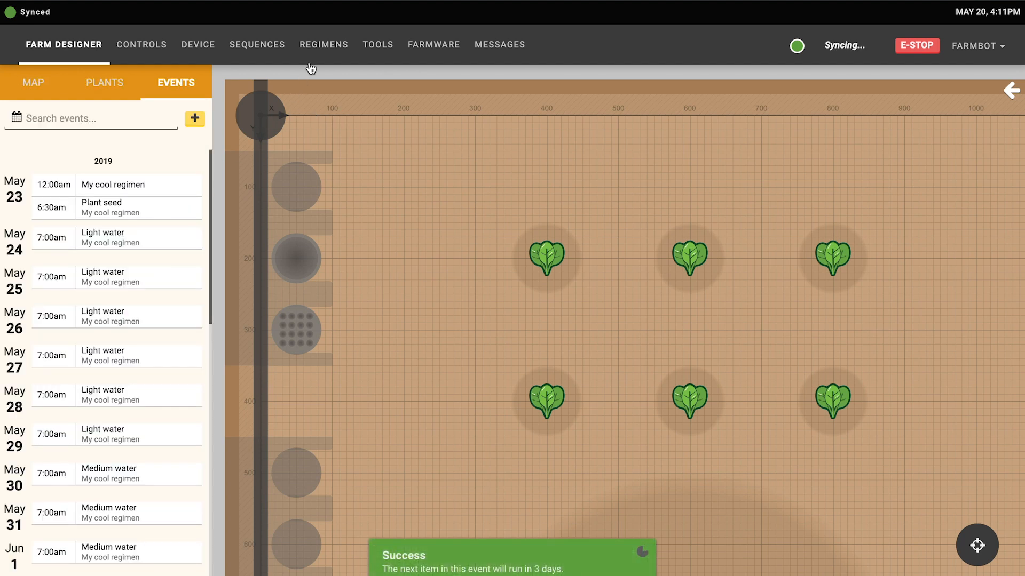
# - Reopen My cool regimen in the regimen editor and review its day-by-day sequences
pyautogui.click(322, 45)
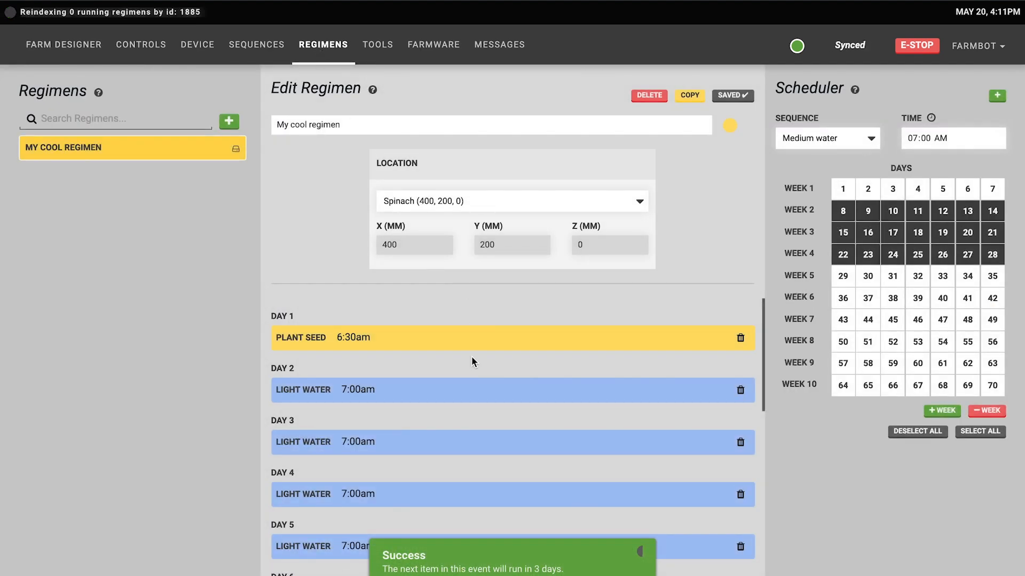
pyautogui.scroll(-1, 472, 362)
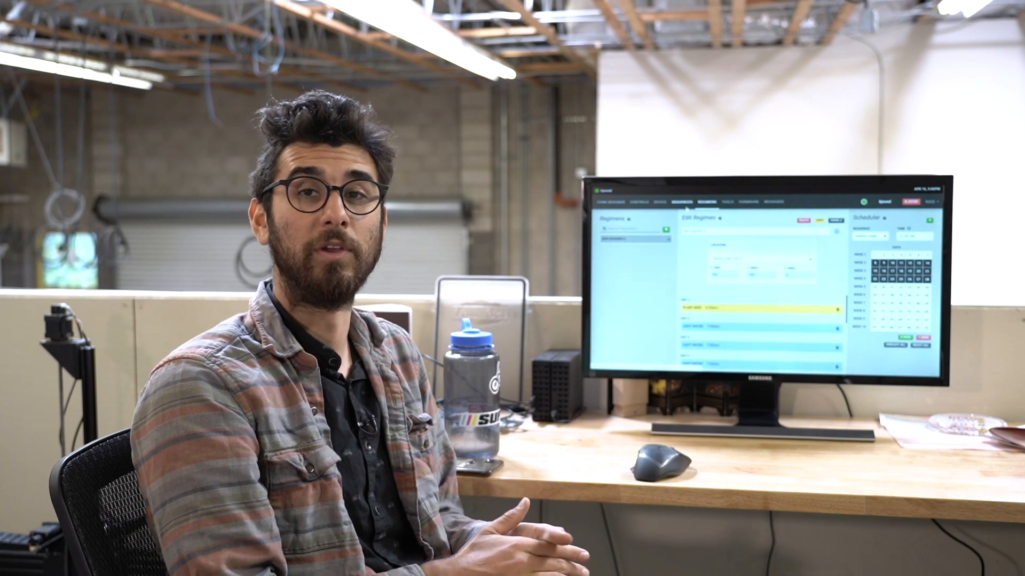